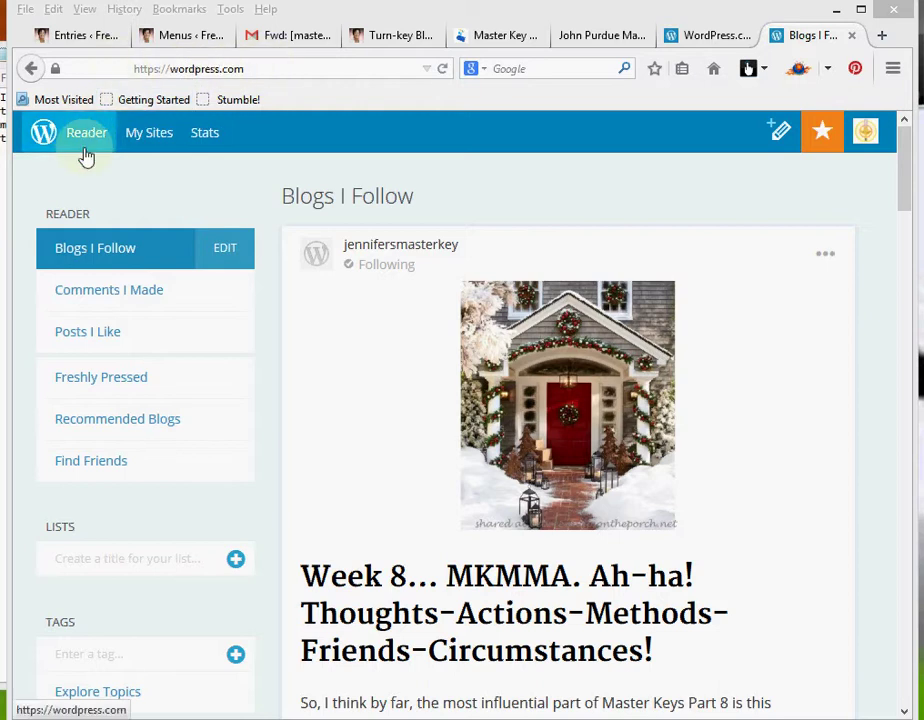
Open the dashboard of the Hero's Journey blog from the site list and go to its Delete Site tool
click(151, 137)
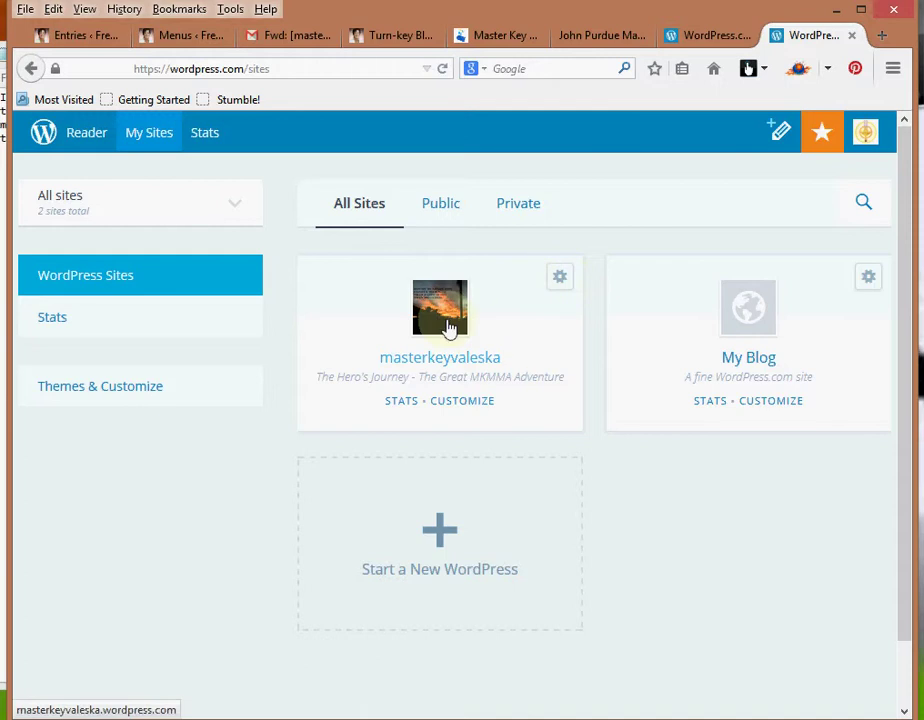
click(561, 279)
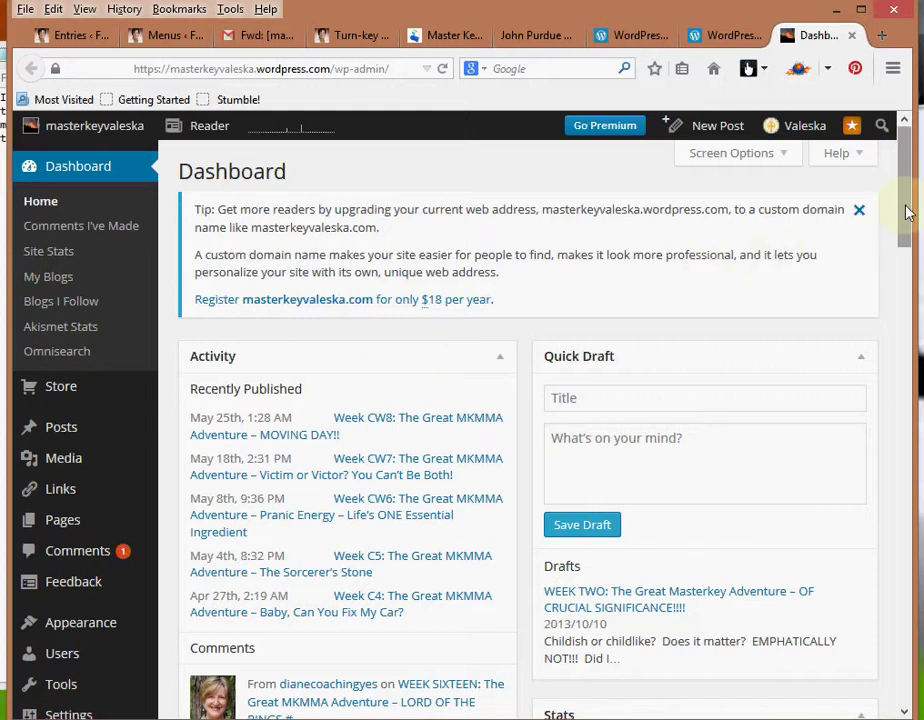
drag(907, 212, 909, 250)
mouse_move(80, 640)
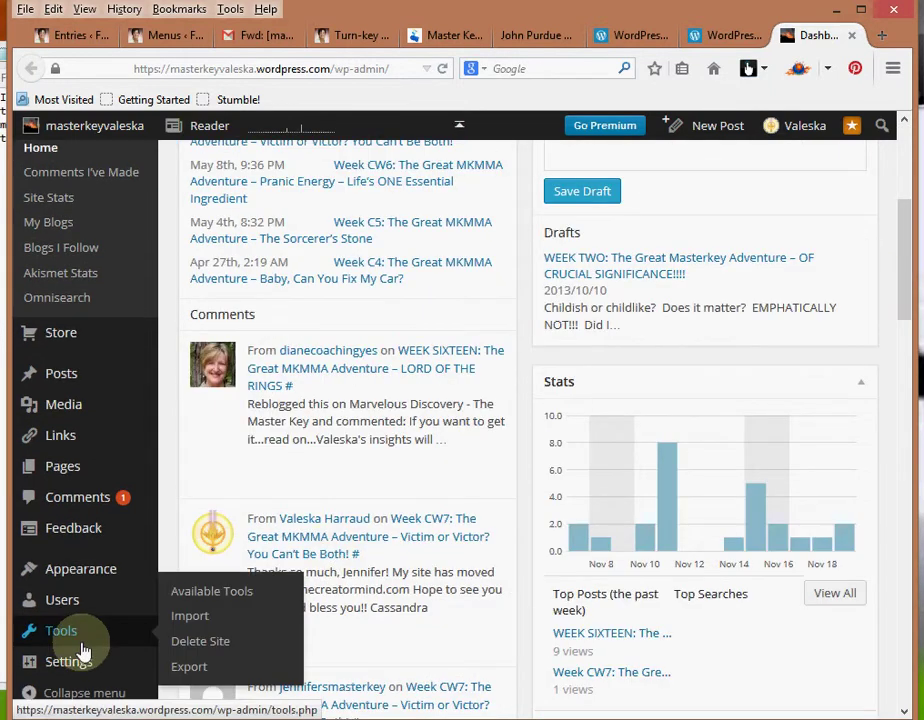
click(204, 651)
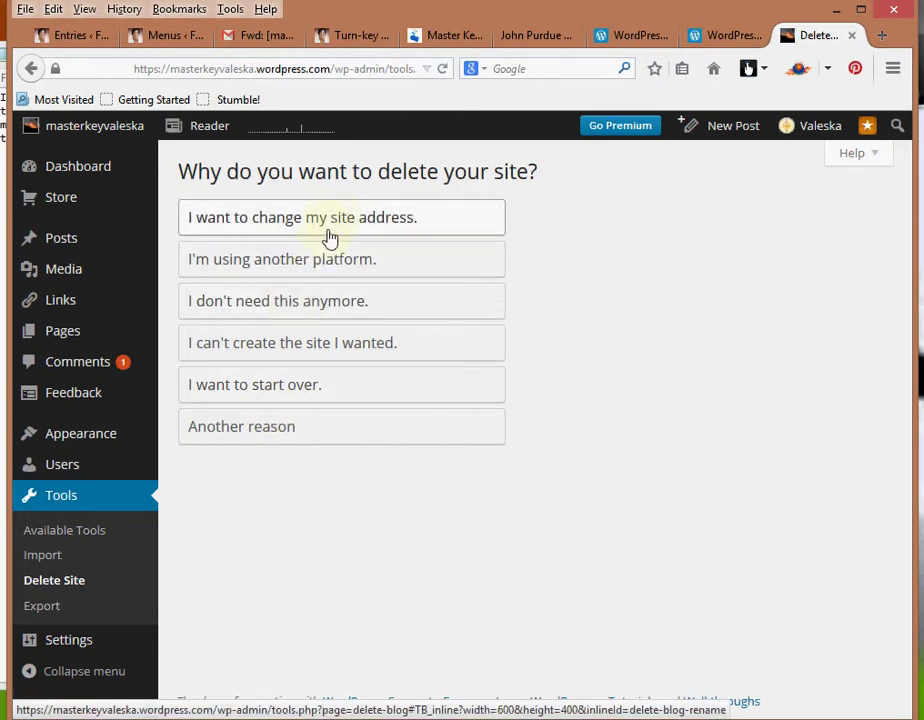
Request permanent deletion of the site with the reasons "I don't need this anymore" and "I never use my site", acknowledging the permanent removal
click(326, 311)
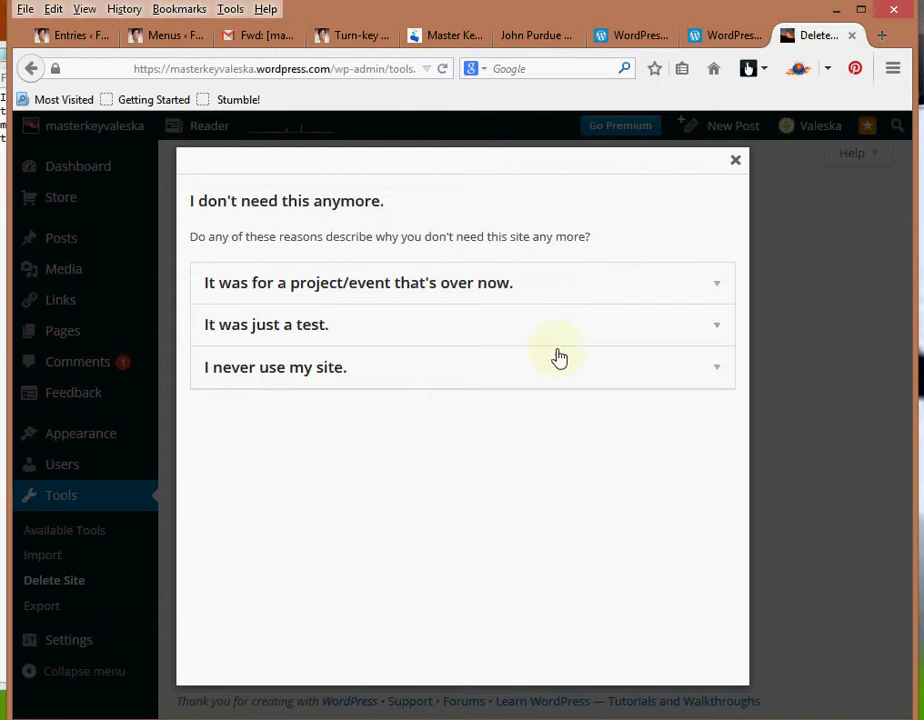
click(719, 372)
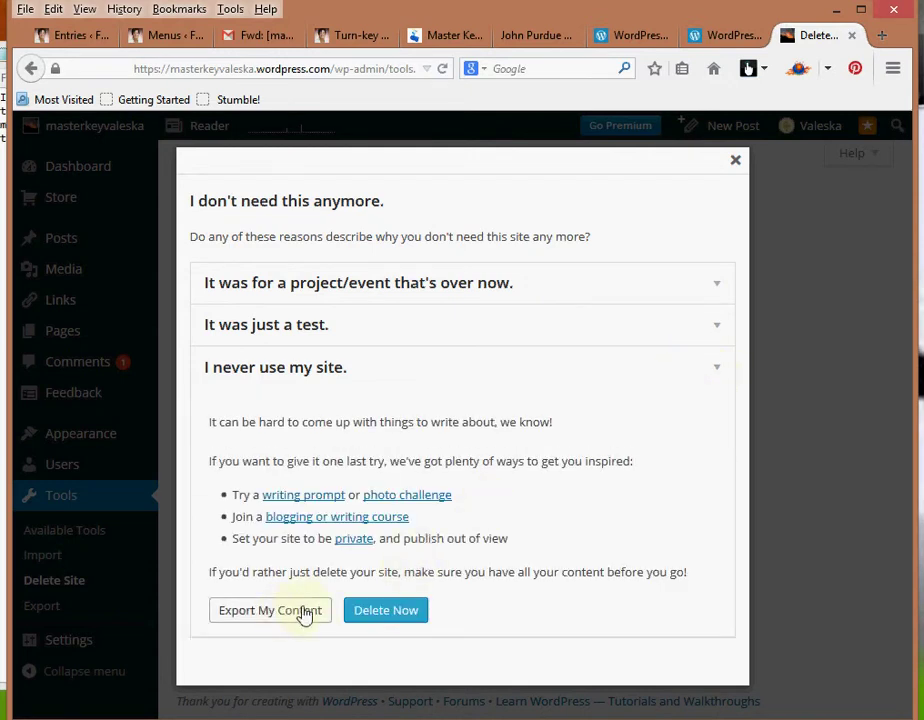
click(400, 619)
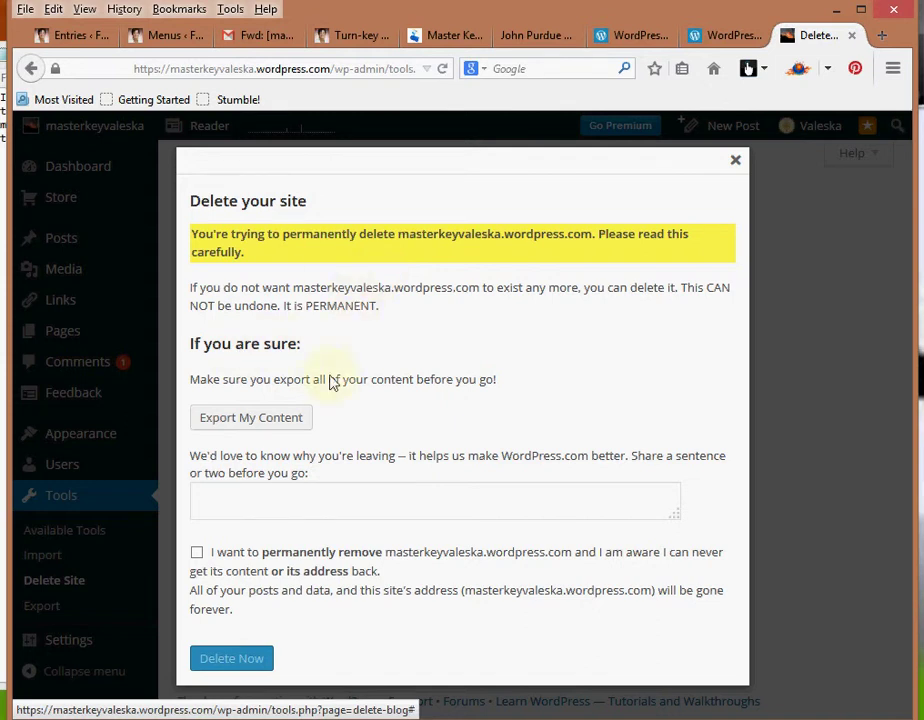
click(196, 552)
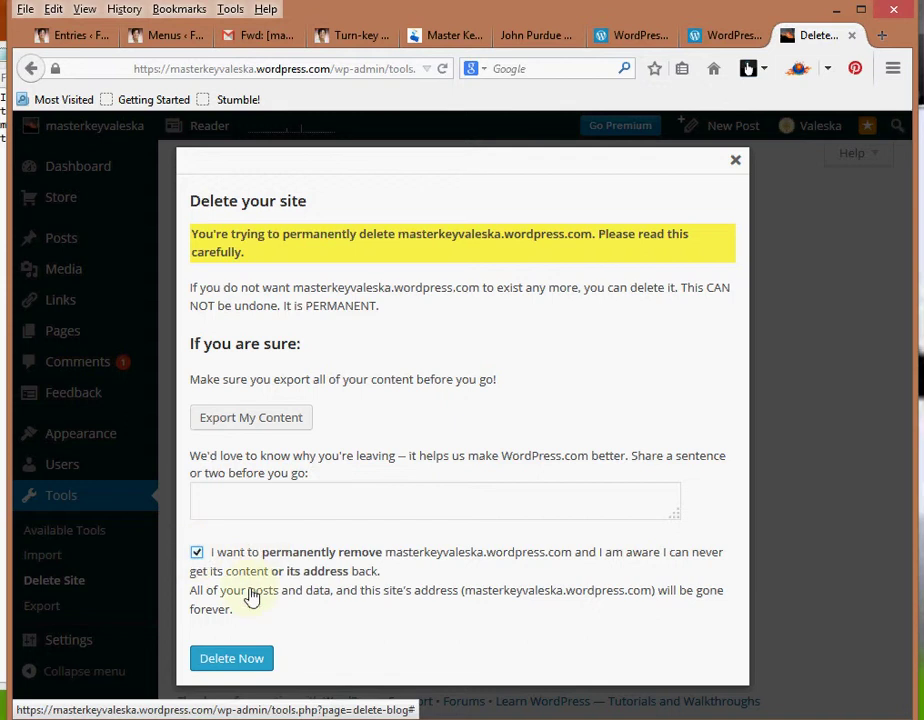
click(247, 661)
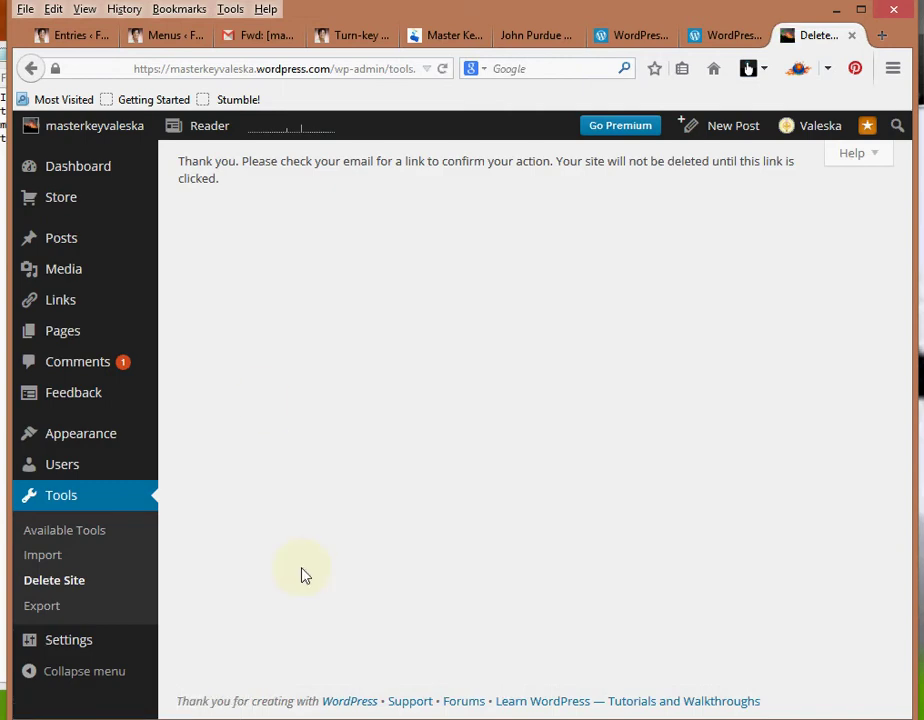
Return to the account's site list, open the dashboard of My Blog and go to its Delete Site tool
click(210, 128)
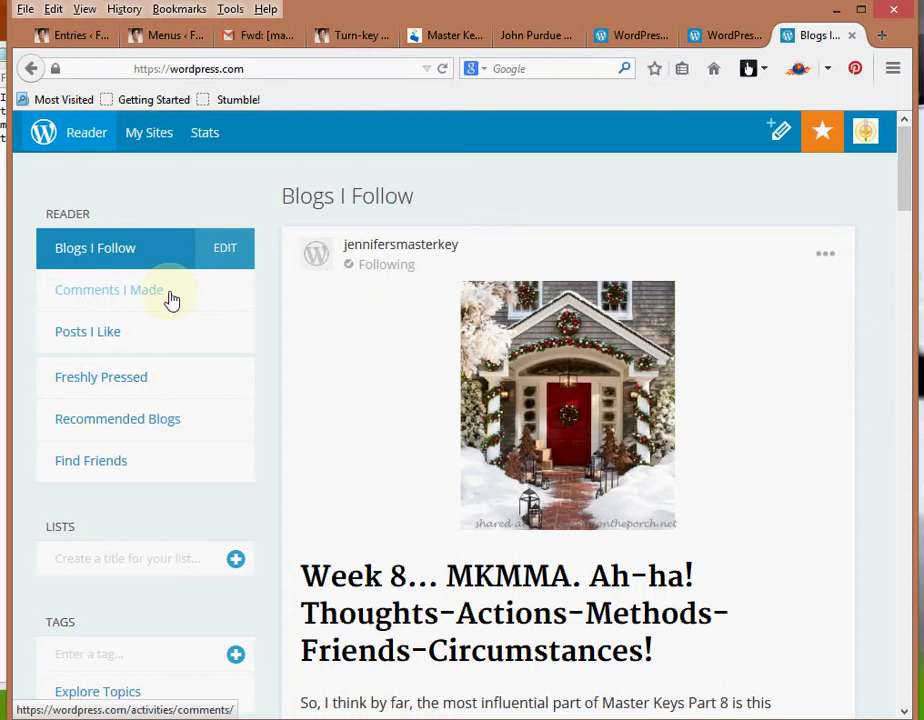
click(156, 132)
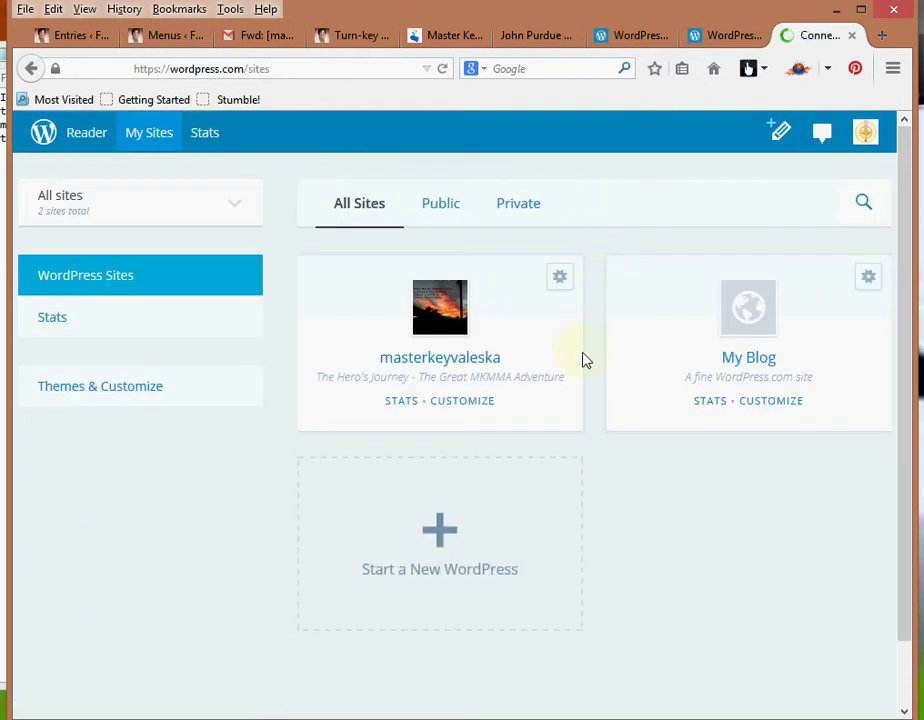
click(757, 316)
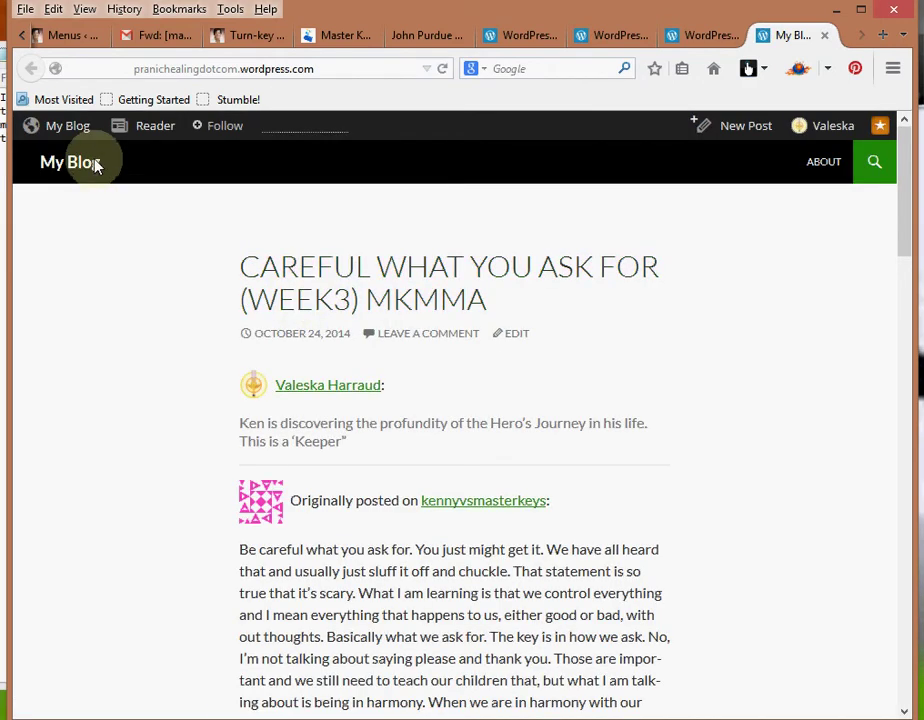
mouse_move(91, 133)
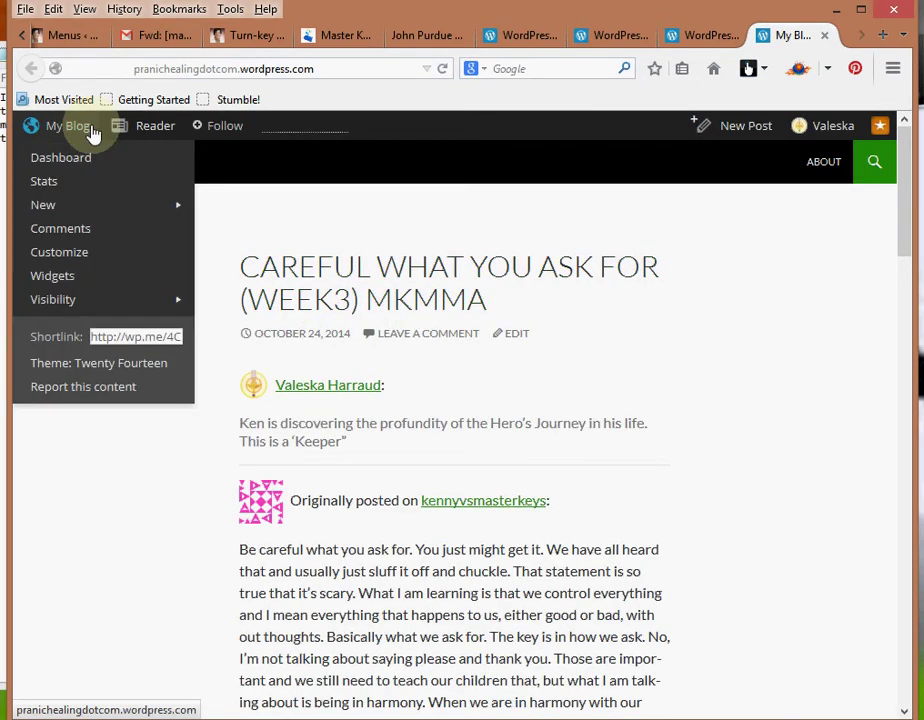
click(91, 160)
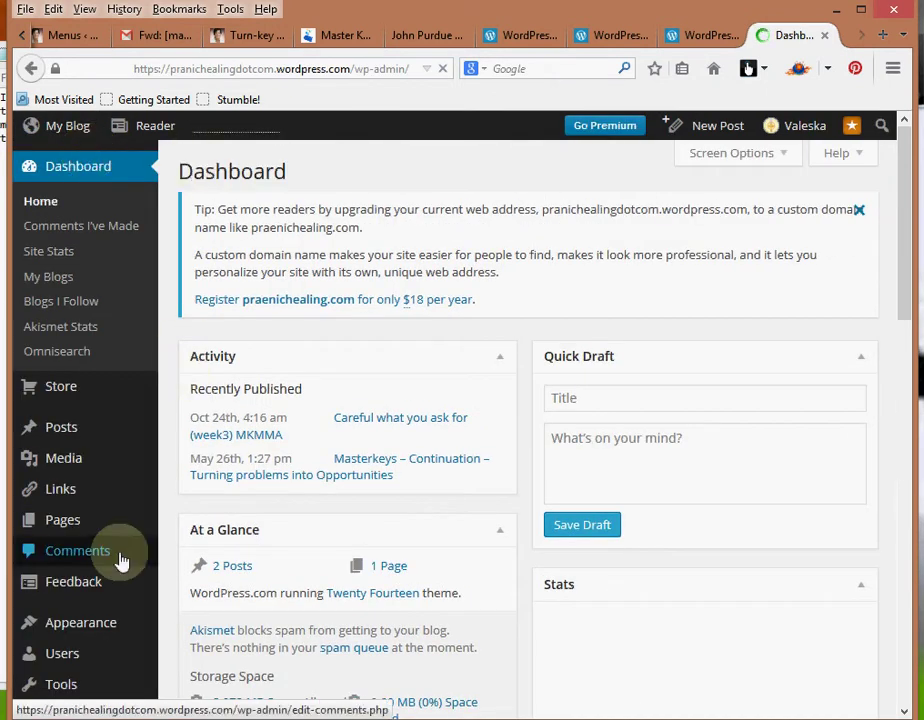
mouse_move(100, 705)
click(201, 640)
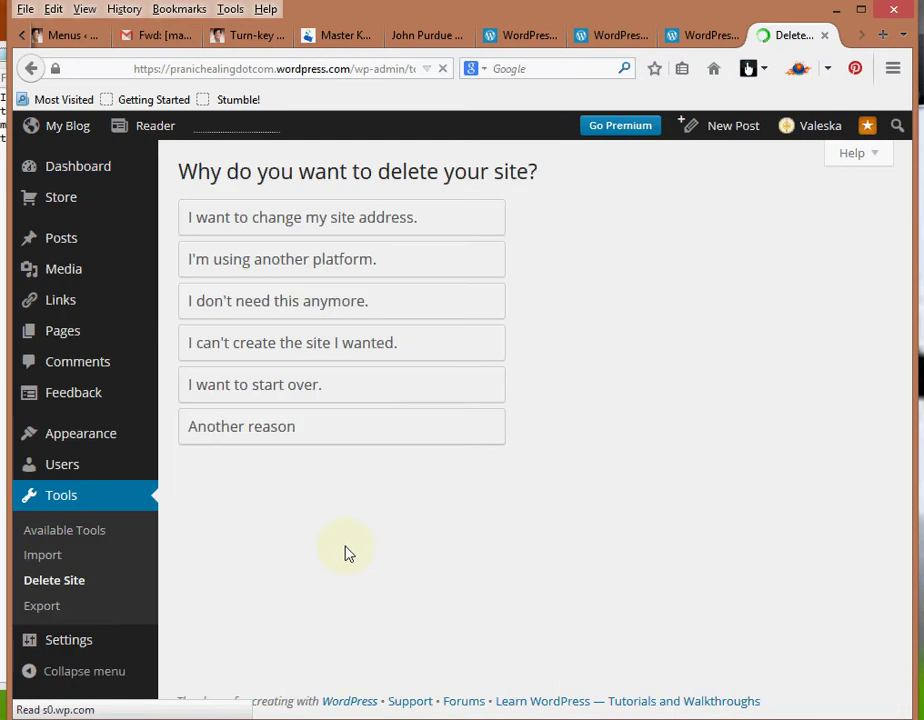
Request permanent deletion of My Blog, choosing "I don't need this anymore" and "I never use my site" and accepting the permanent removal
click(338, 309)
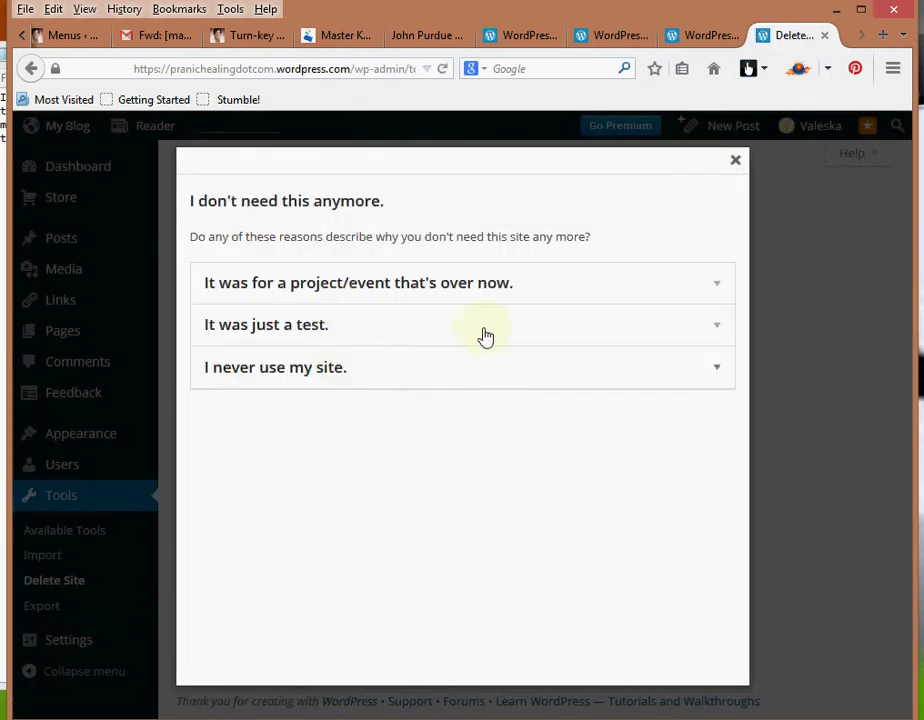
click(722, 372)
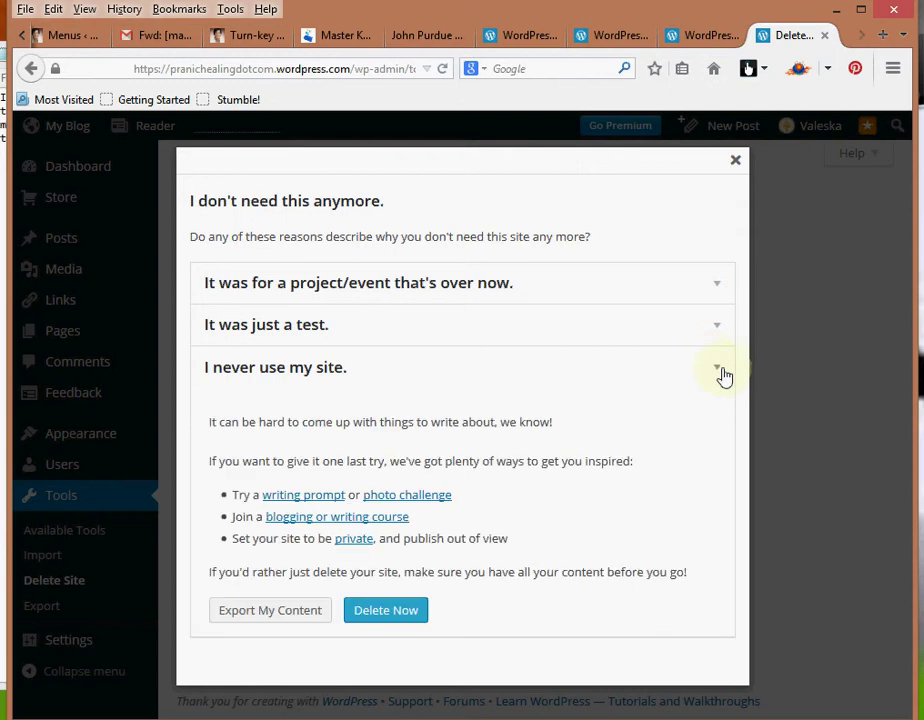
click(381, 614)
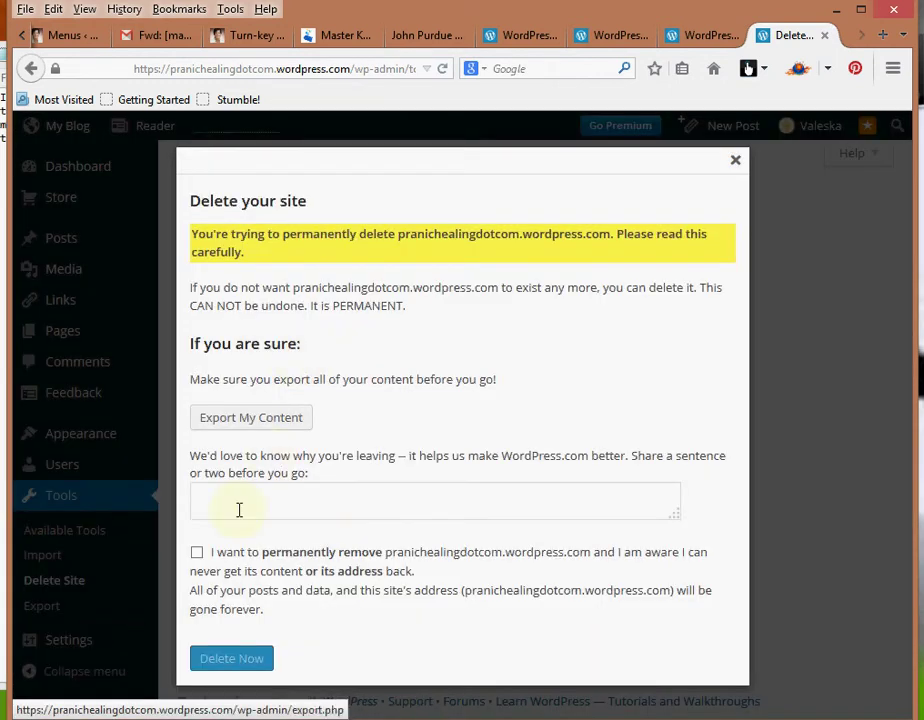
click(197, 554)
click(241, 659)
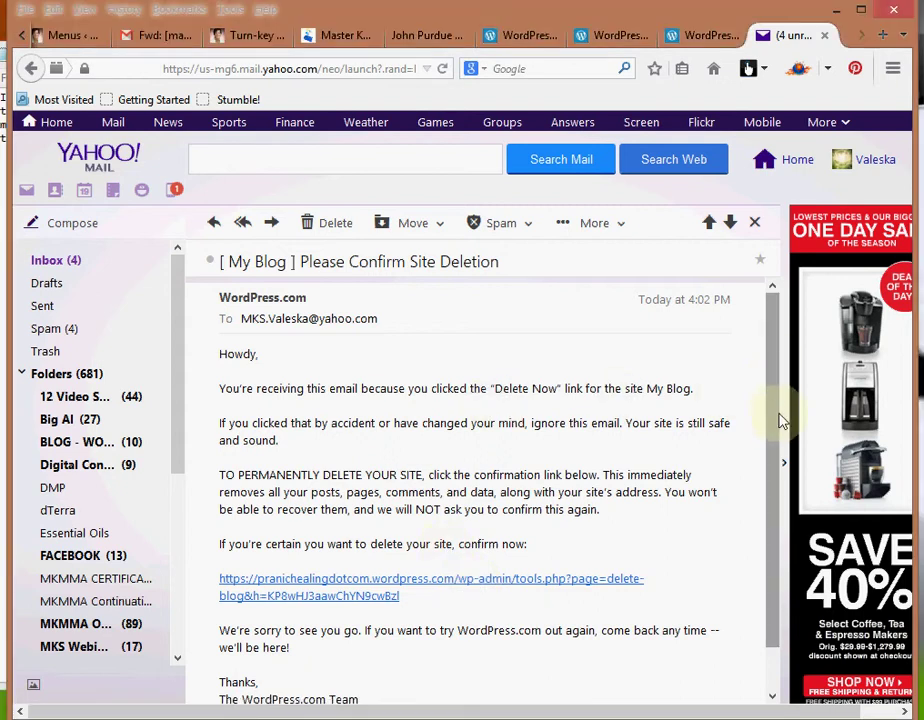
Confirm My Blog's deletion through the link in its Yahoo Mail confirmation message and close the resulting page
drag(771, 388, 782, 422)
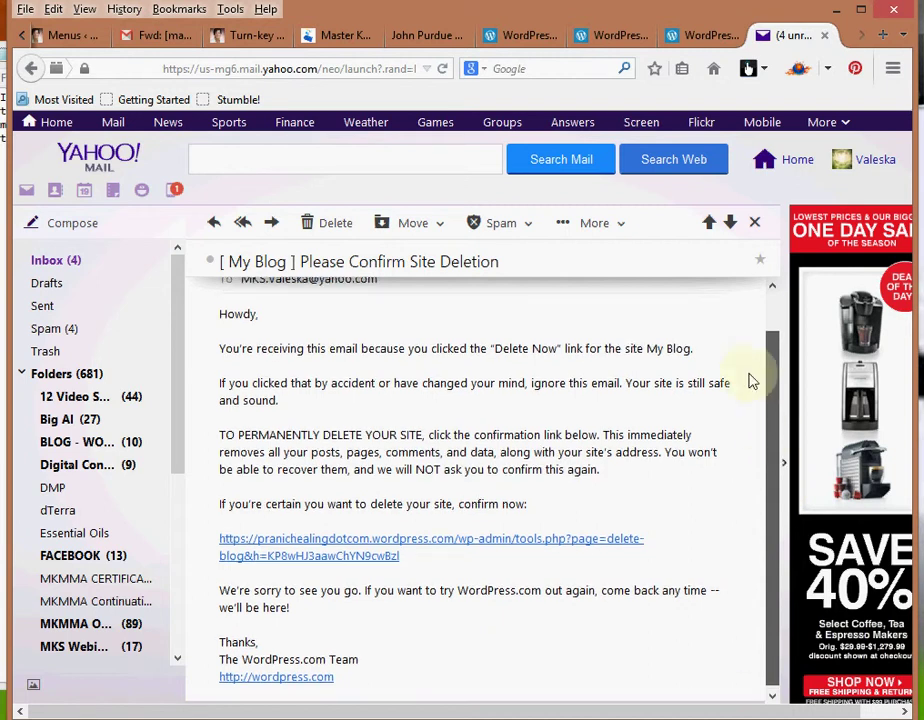
scroll(749, 370, up, 1)
scroll(760, 390, down, 1)
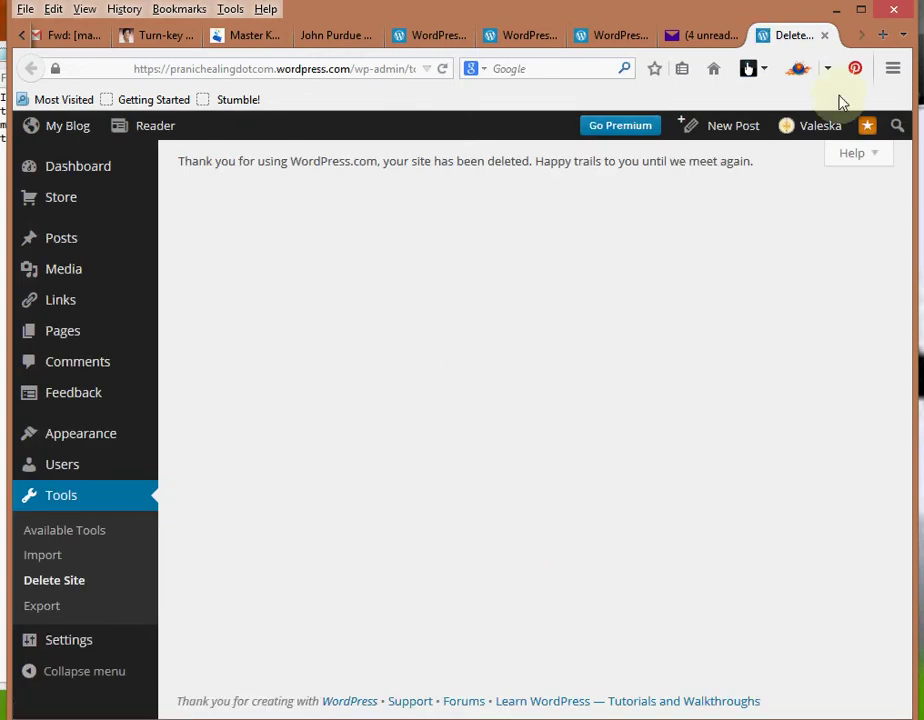
click(824, 36)
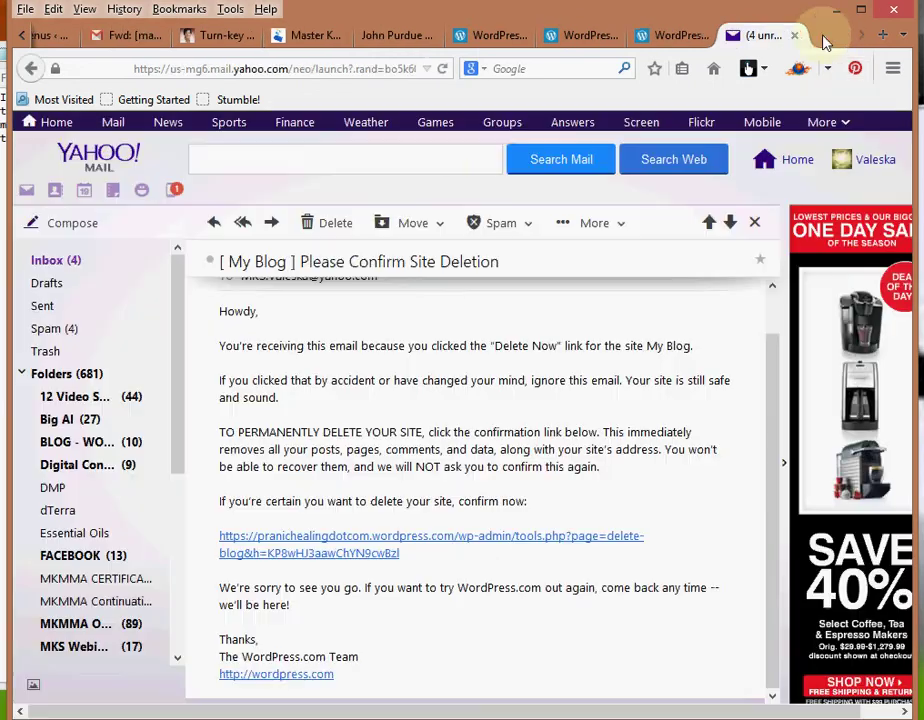
Return to the inbox, open the unread WordPress.com deletion message for the Hero's Journey blog, confirm through its link and close the resulting page
click(33, 70)
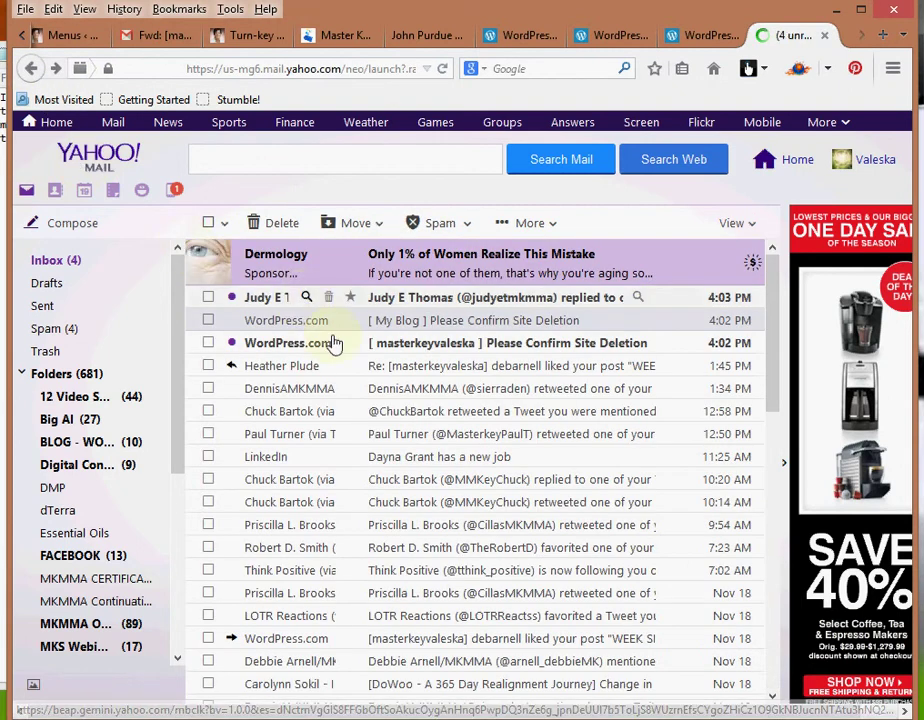
click(406, 349)
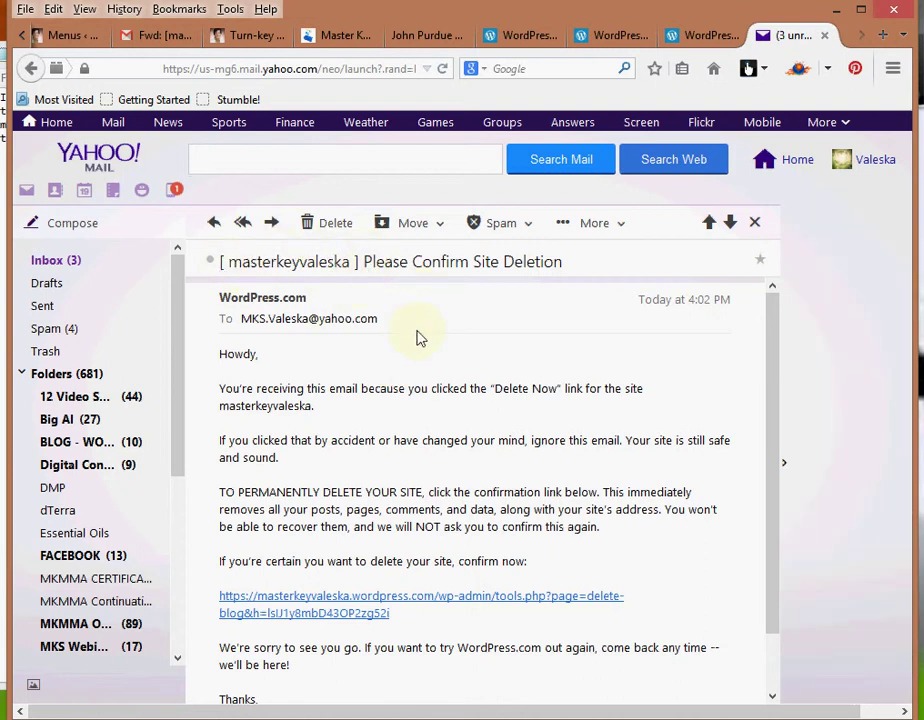
click(208, 261)
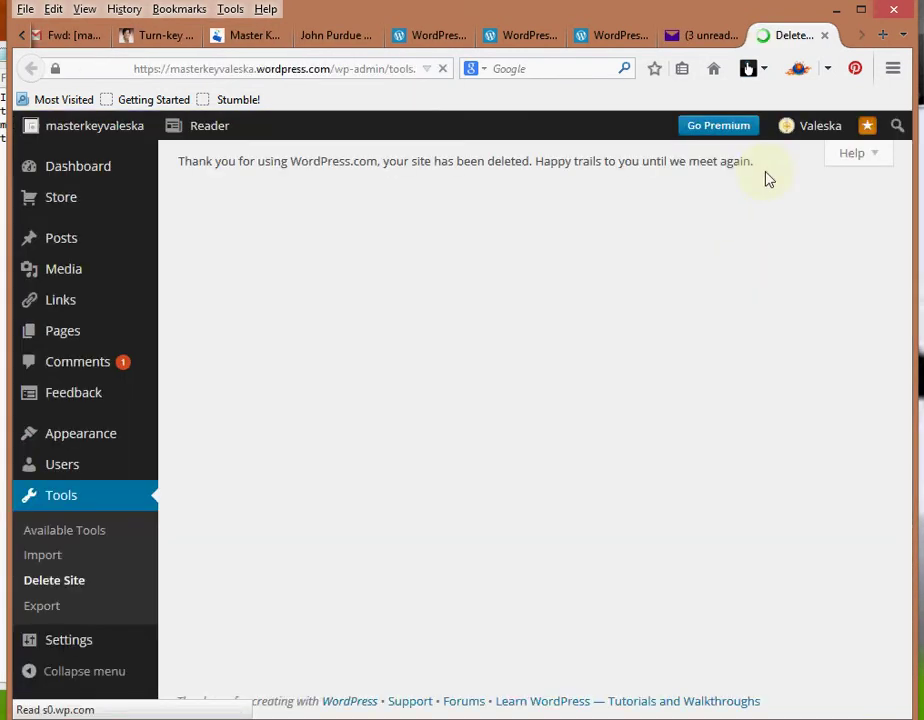
click(825, 36)
Switch back to WordPress.com, check the account's refreshed My Sites list and return to the Reader
click(702, 30)
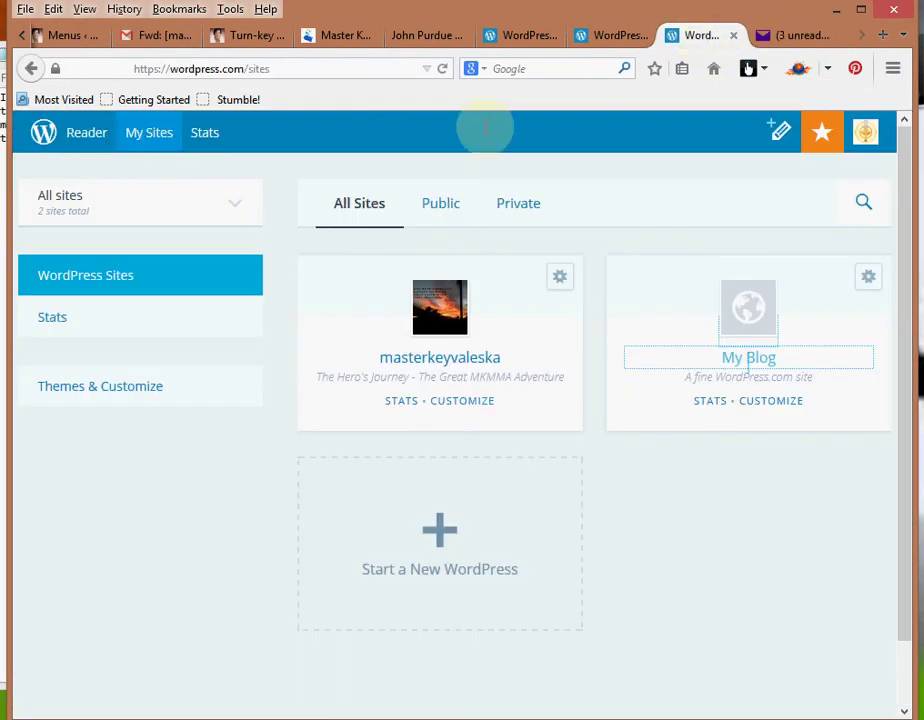
click(87, 139)
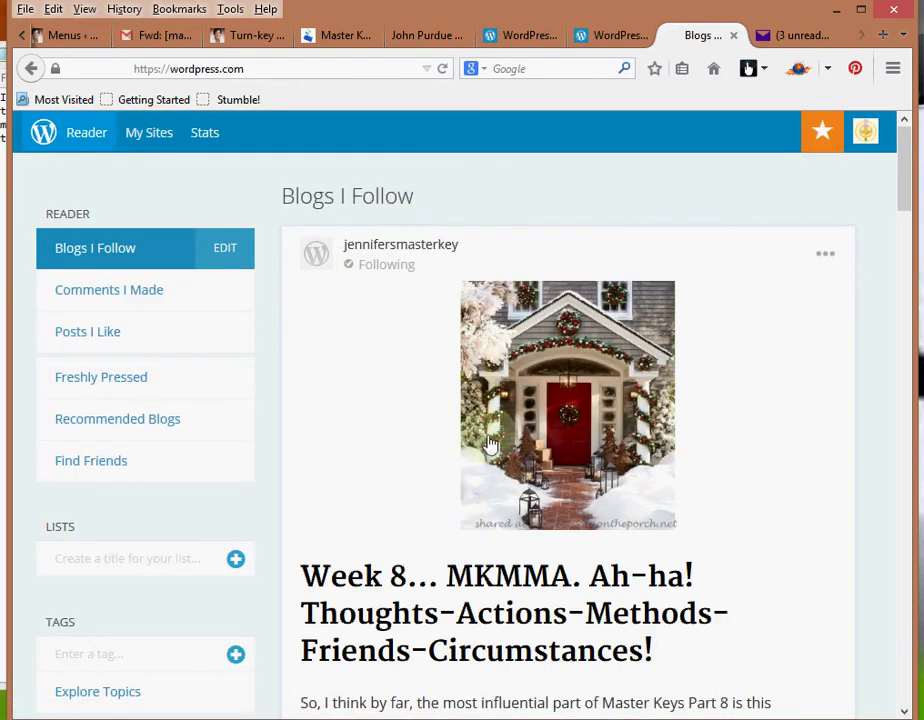
click(452, 368)
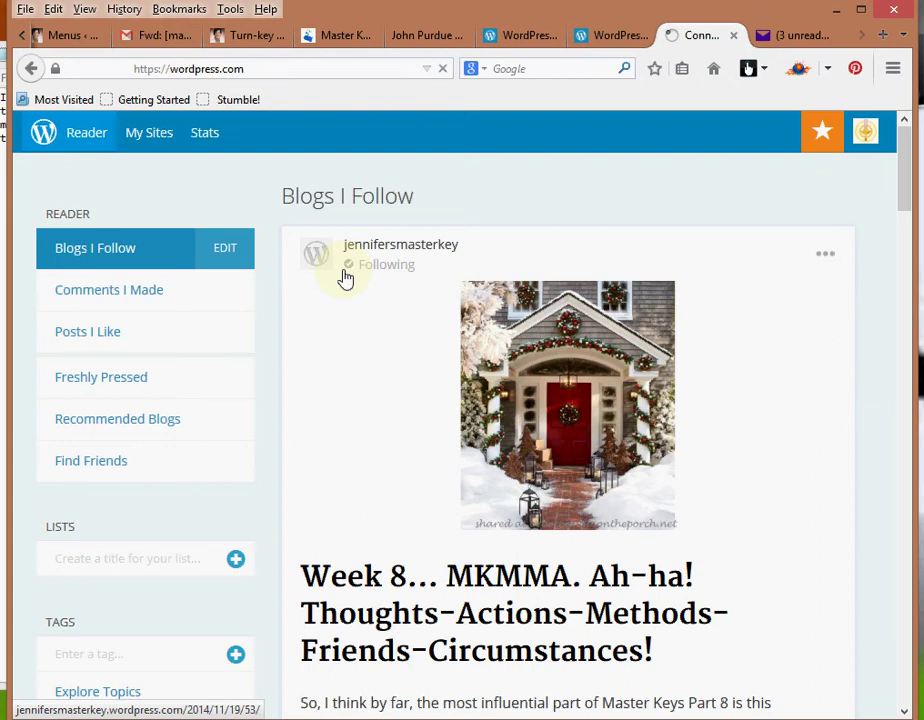
click(153, 144)
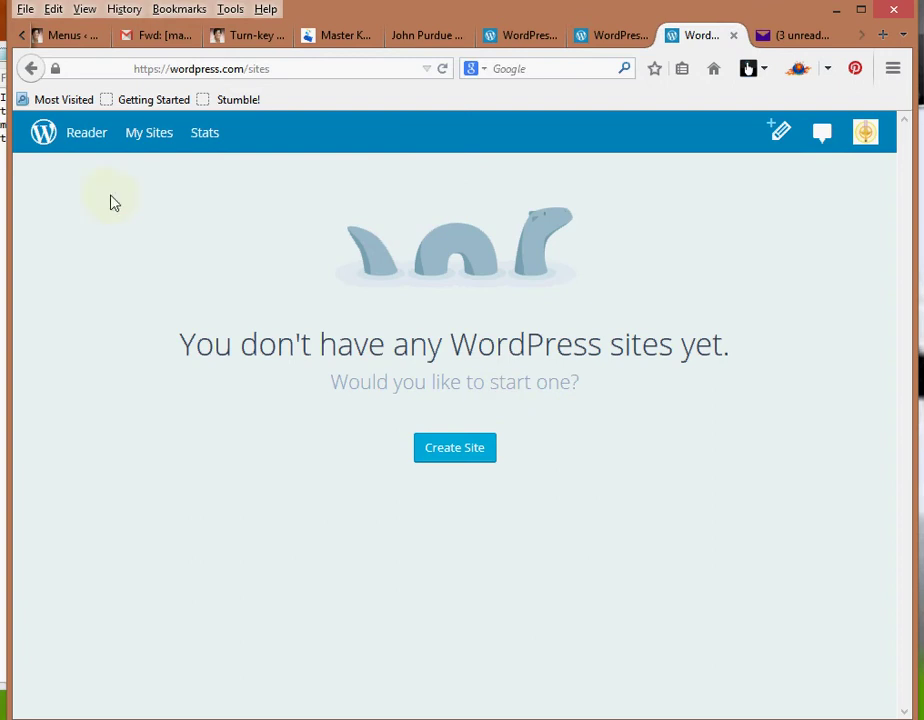
click(80, 138)
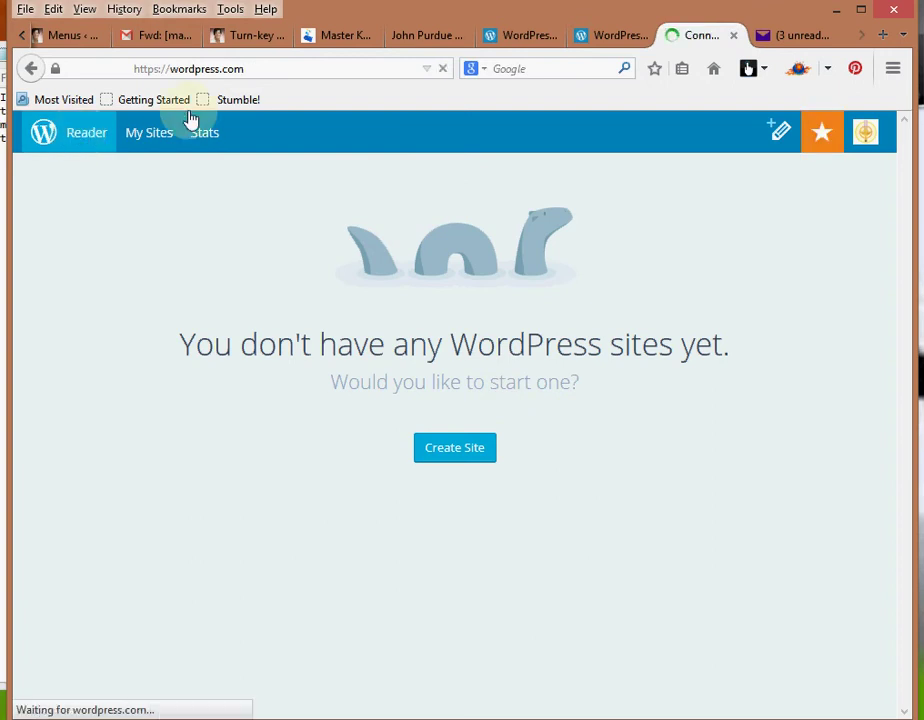